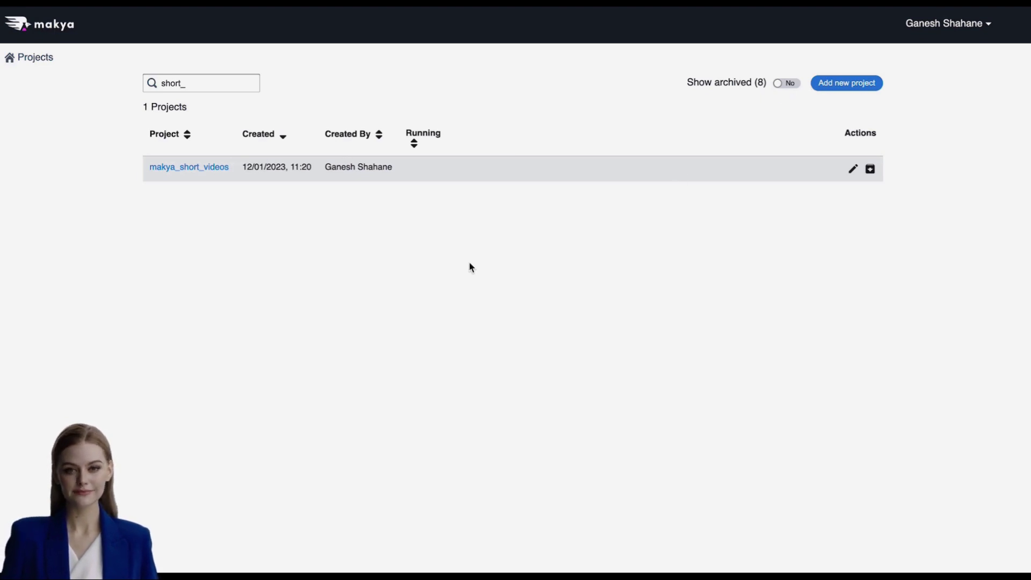
- In makya_short_videos, create a Fragments linking generator named frag-link-2
{"action": "left_click", "coordinate": [187, 168]}
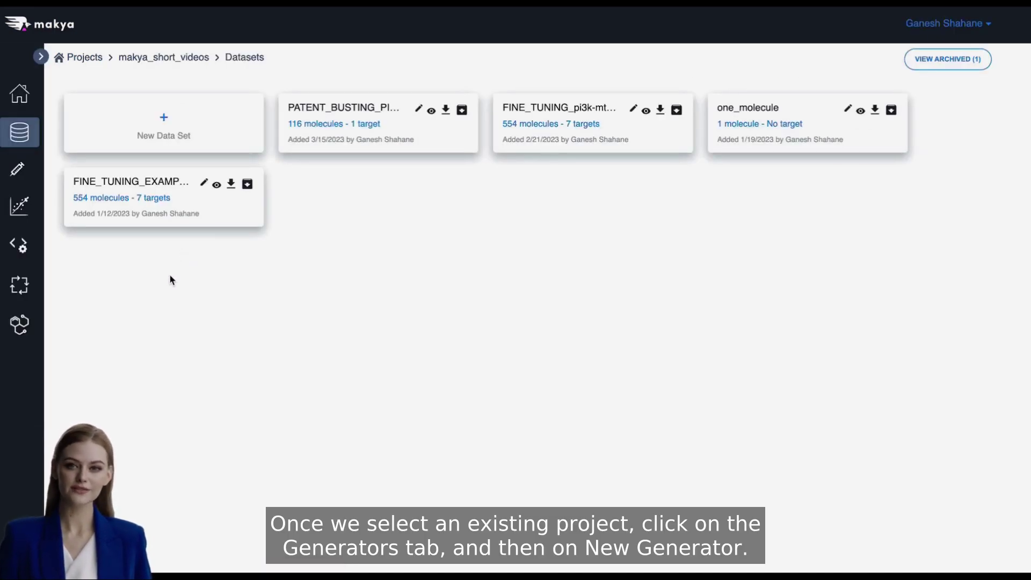
{"action": "left_click", "coordinate": [21, 326]}
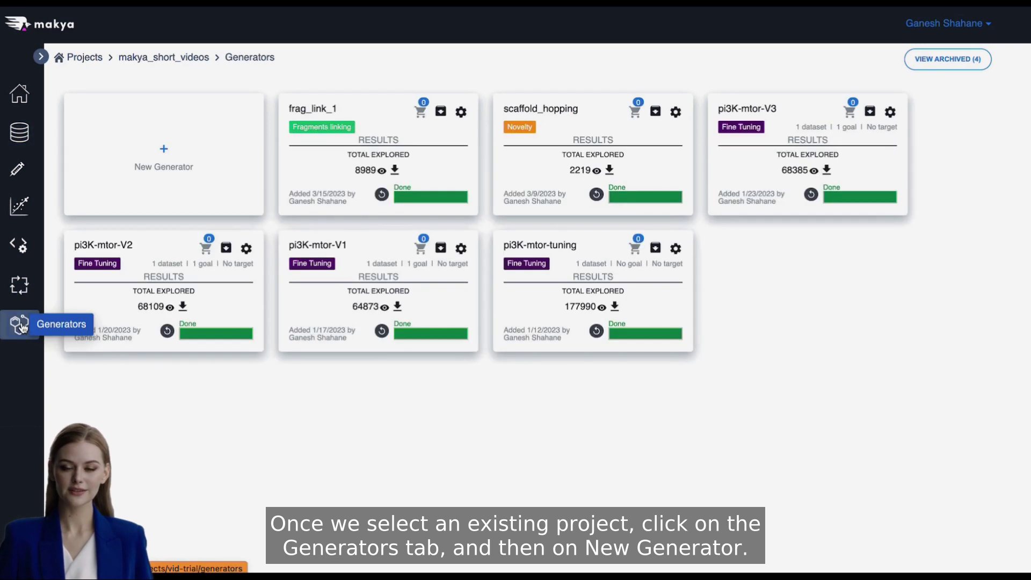
{"action": "left_click", "coordinate": [146, 168]}
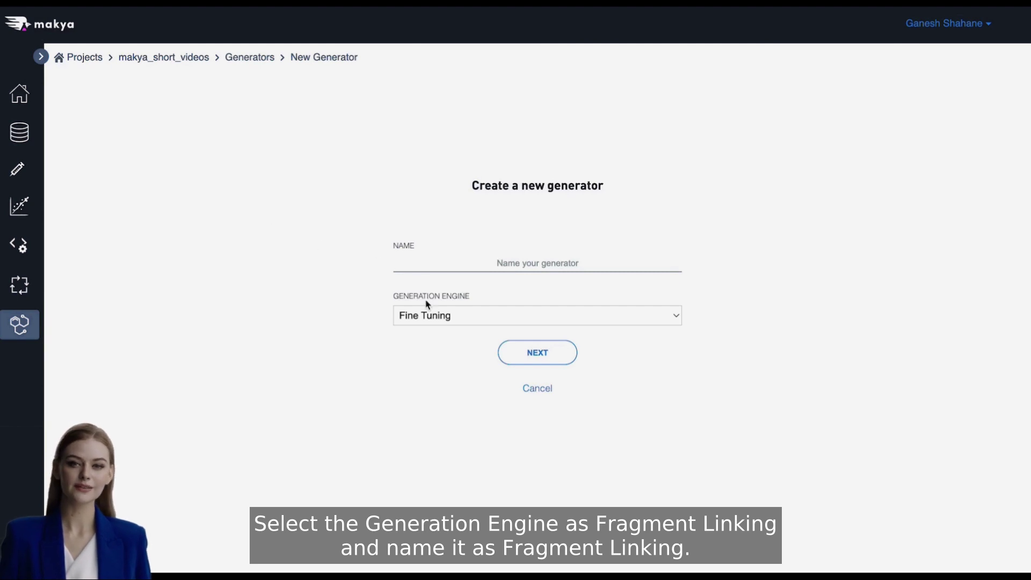
{"action": "left_click", "coordinate": [428, 318]}
{"action": "left_click", "coordinate": [433, 363]}
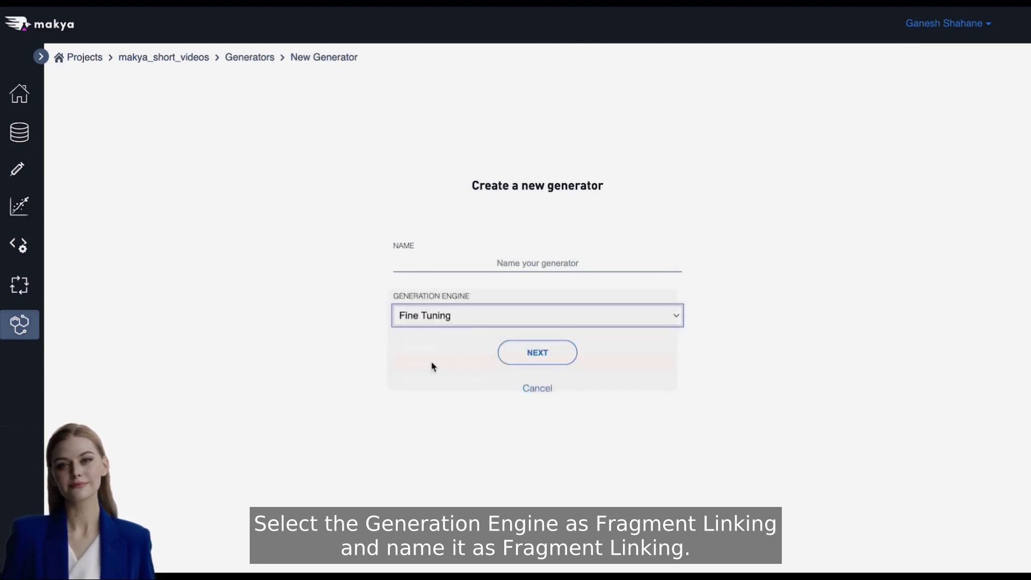
{"action": "left_click", "coordinate": [447, 267]}
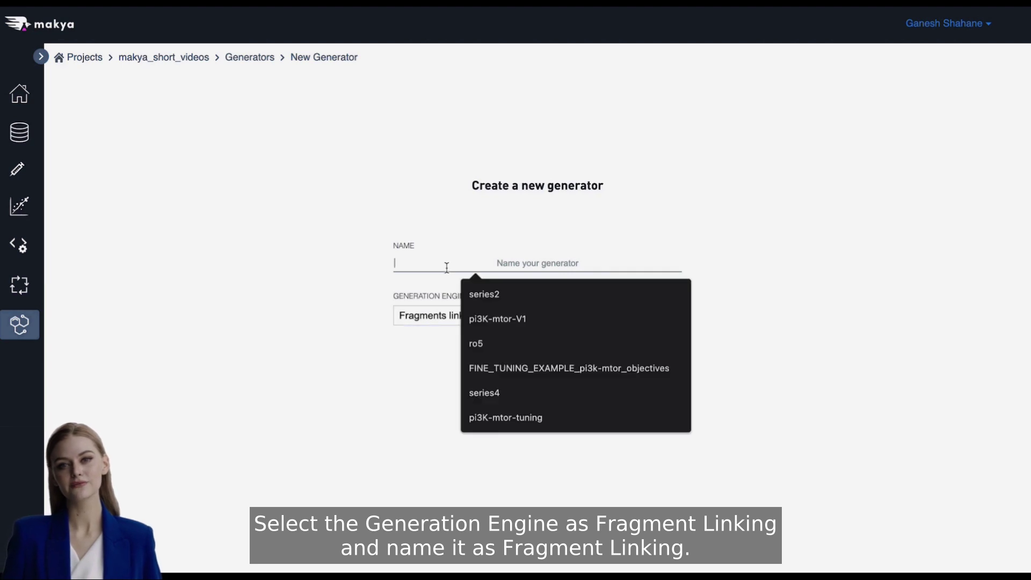
{"action": "type", "text": "frag-link-2"}
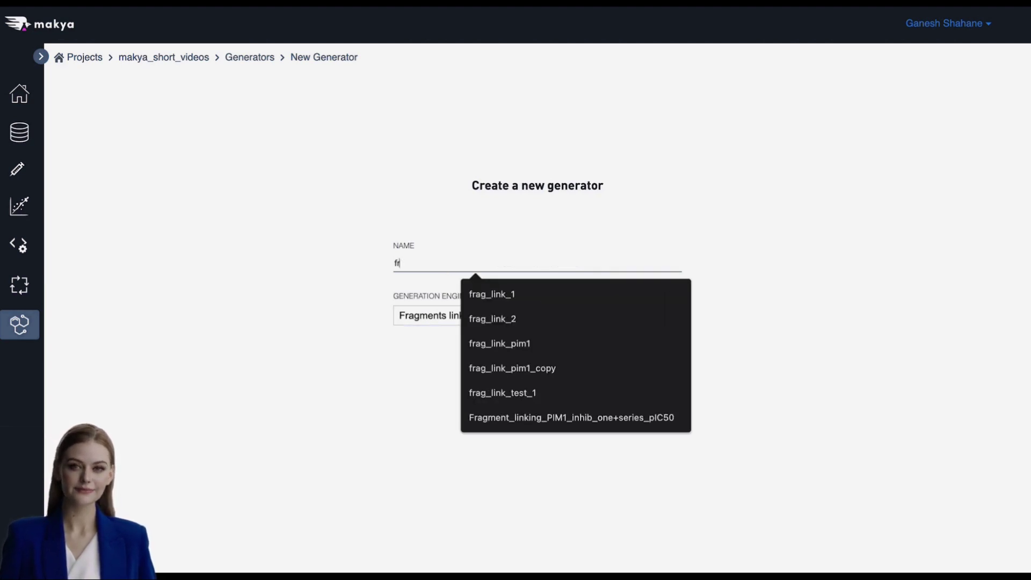
{"action": "left_click", "coordinate": [515, 353]}
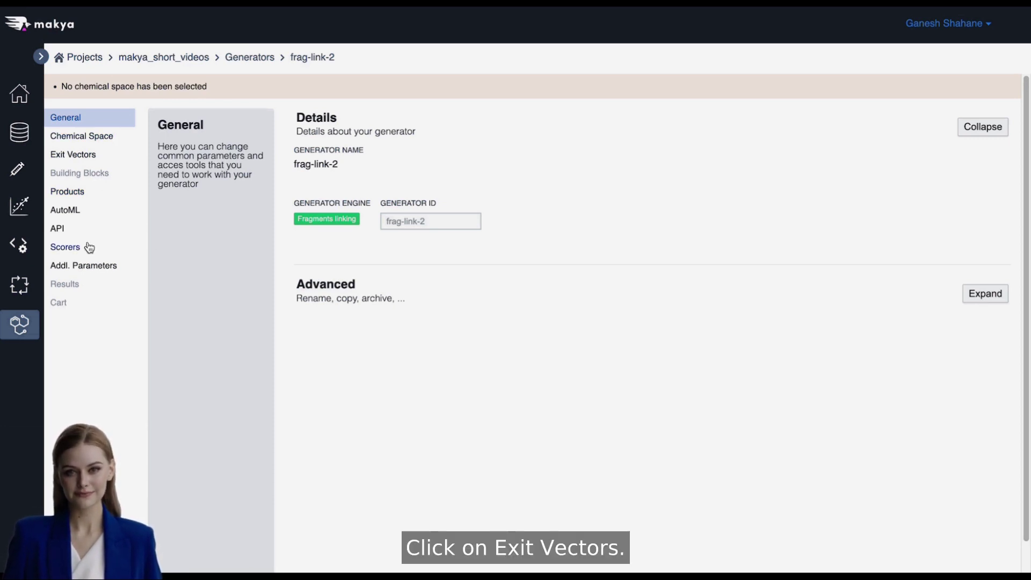
- Go to the Exit Vectors settings and select the empty first fragment field
{"action": "left_click", "coordinate": [94, 160]}
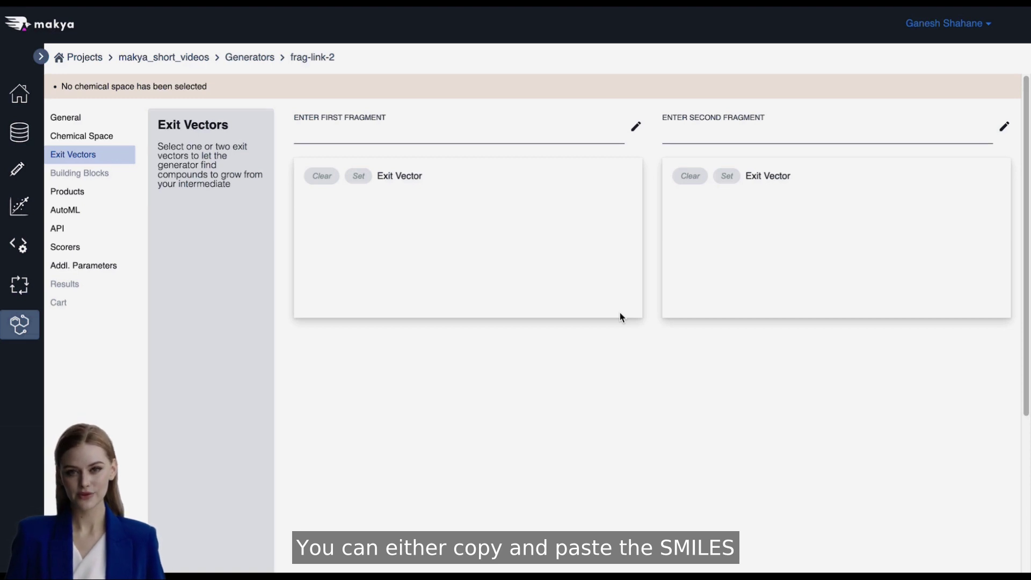
{"action": "left_click", "coordinate": [597, 139]}
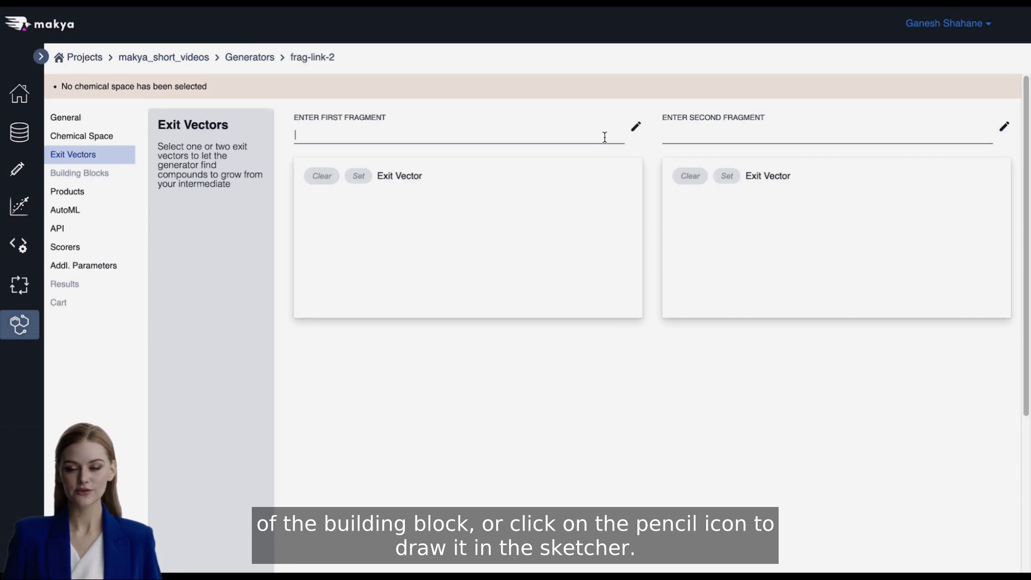
- Draw O=C1NCCc2[nH]c(Br)cc21 as the first fragment, with its exit vector at bromine atom 8
{"action": "left_click", "coordinate": [634, 134]}
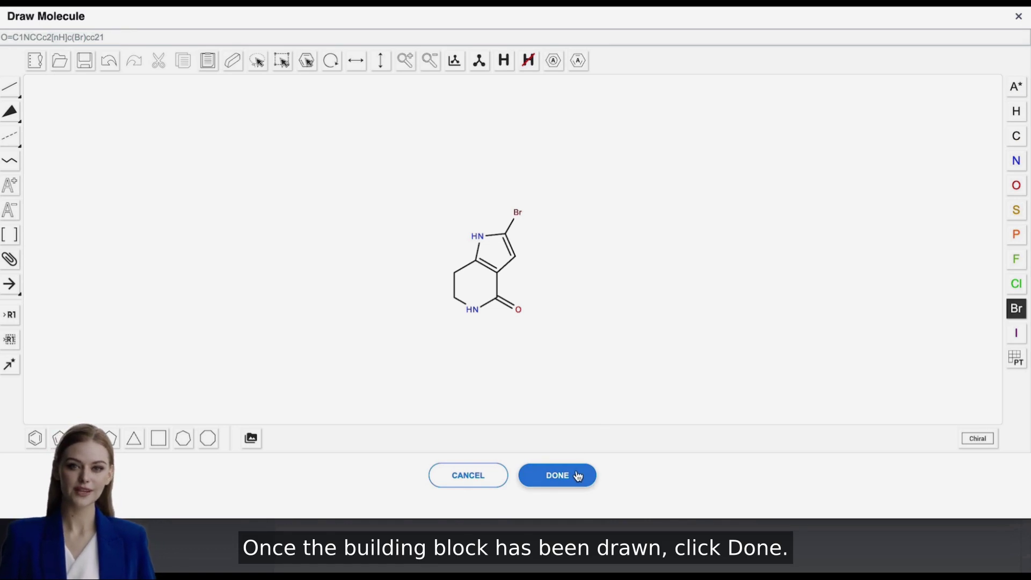
{"action": "left_click", "coordinate": [579, 476]}
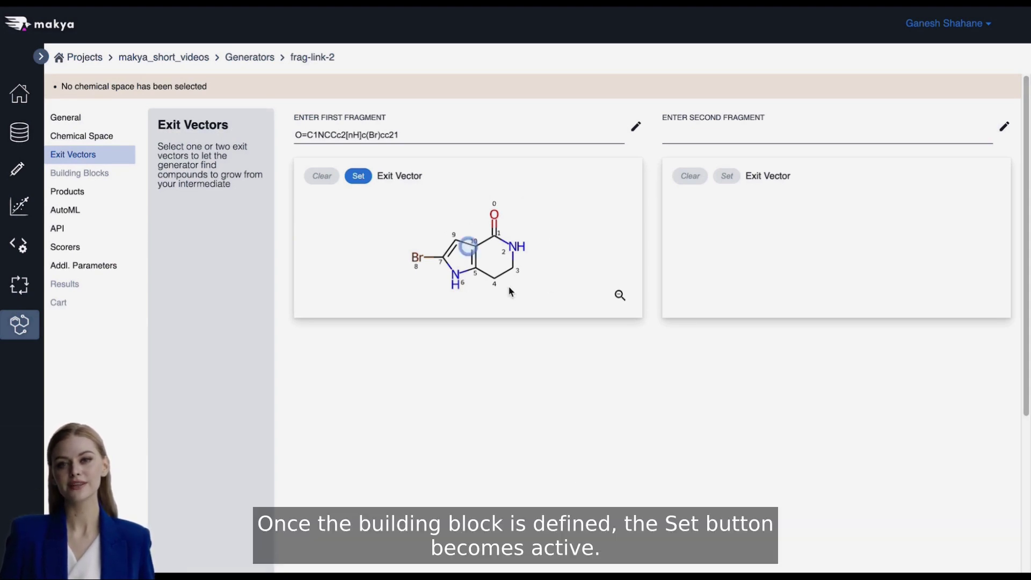
{"action": "left_click", "coordinate": [369, 183]}
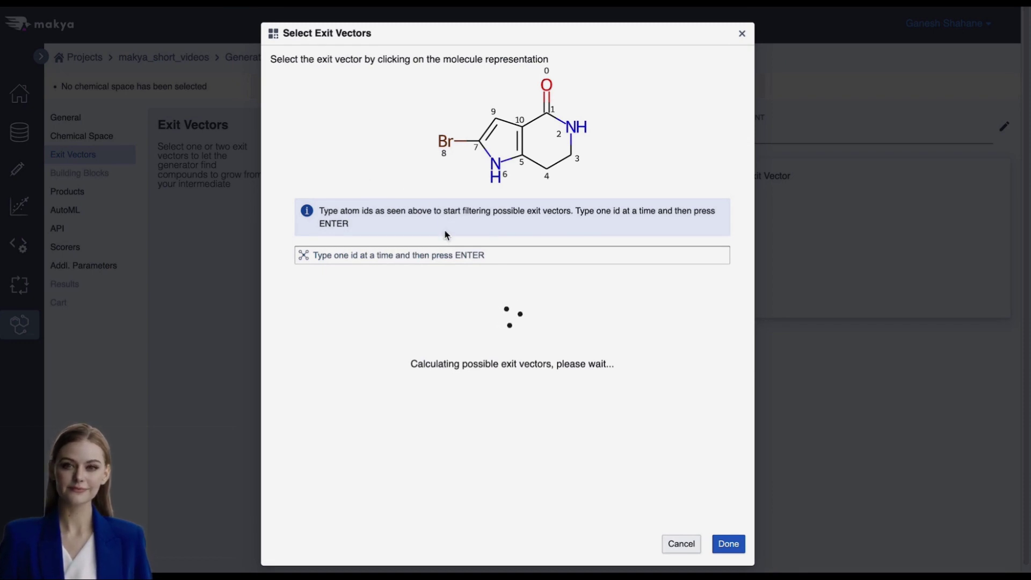
{"action": "left_click", "coordinate": [443, 252]}
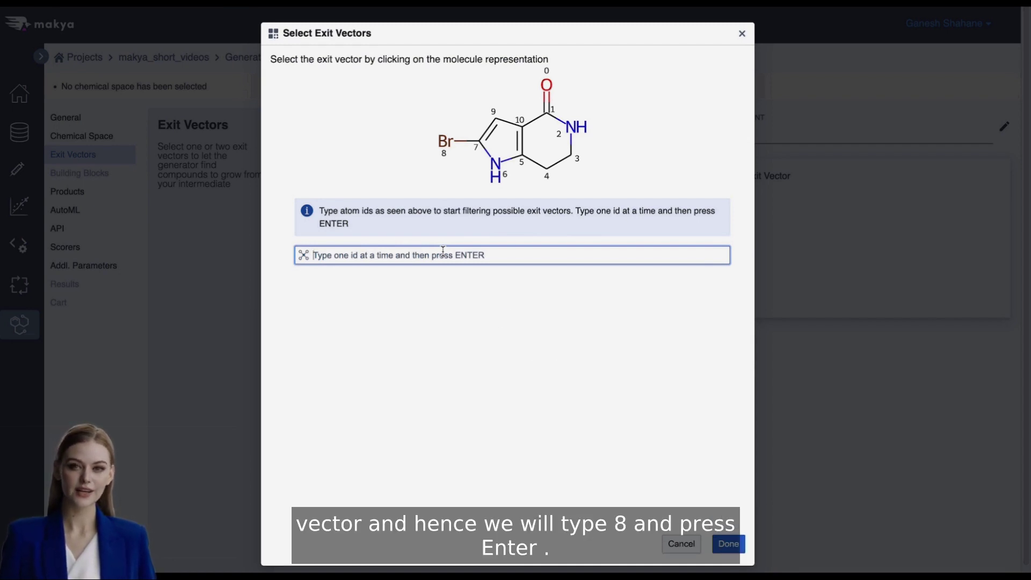
{"action": "type", "text": "8"}
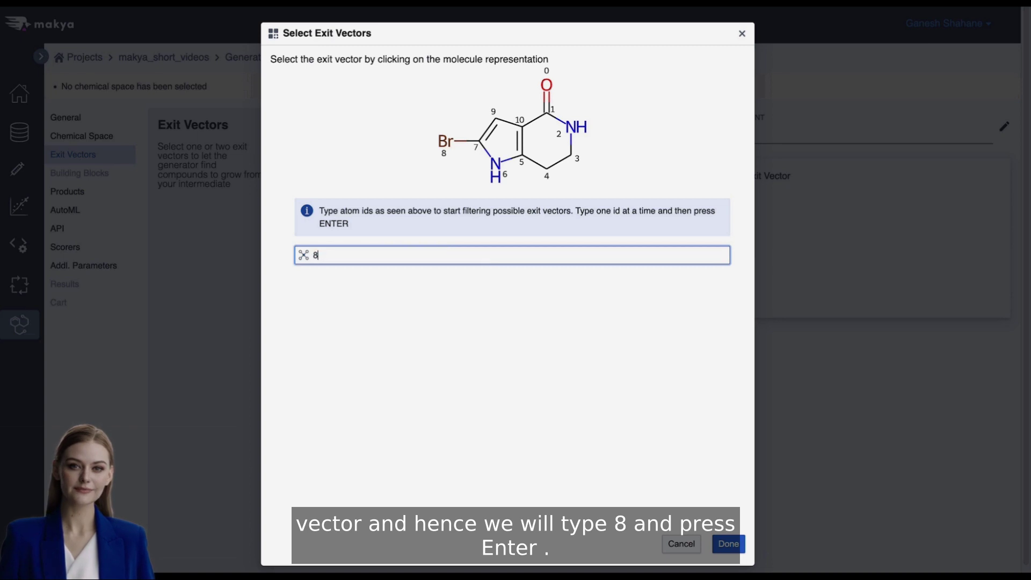
{"action": "key", "text": "Return"}
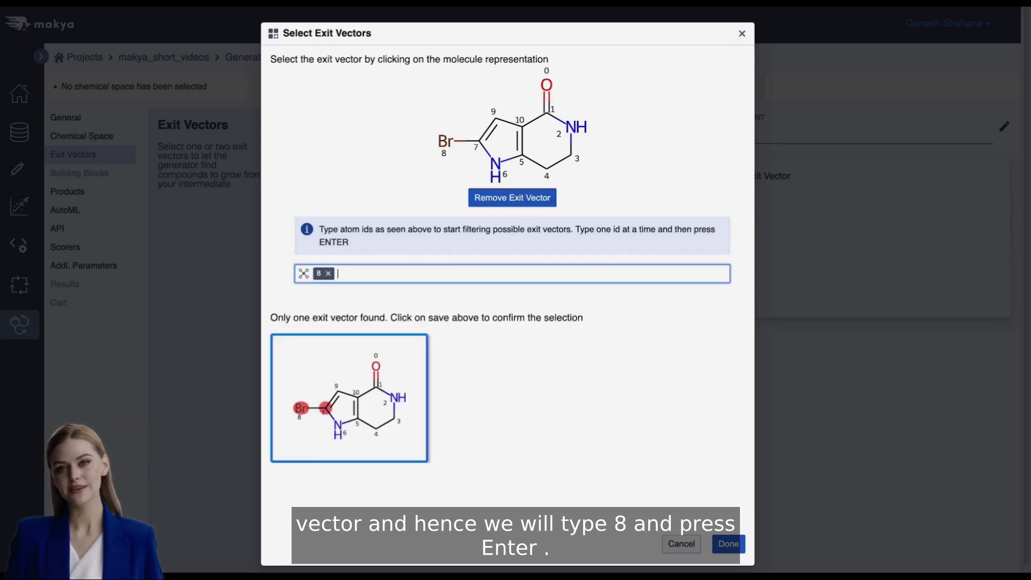
{"action": "left_click", "coordinate": [728, 551]}
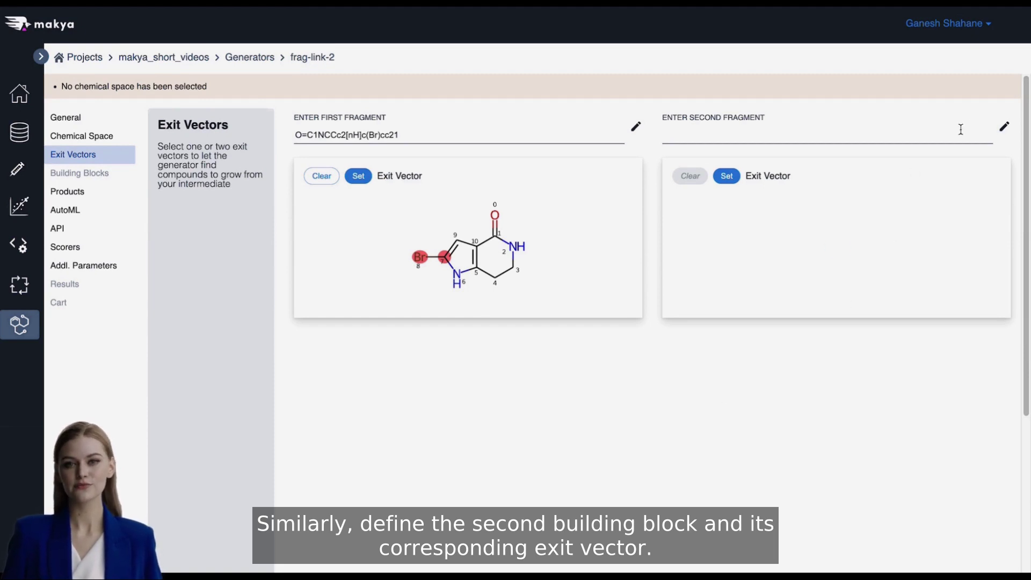
- Draw NC1CCCC(N)C1 as the second fragment, with its exit vector on the NH2 at atom 6
{"action": "left_click", "coordinate": [1003, 139]}
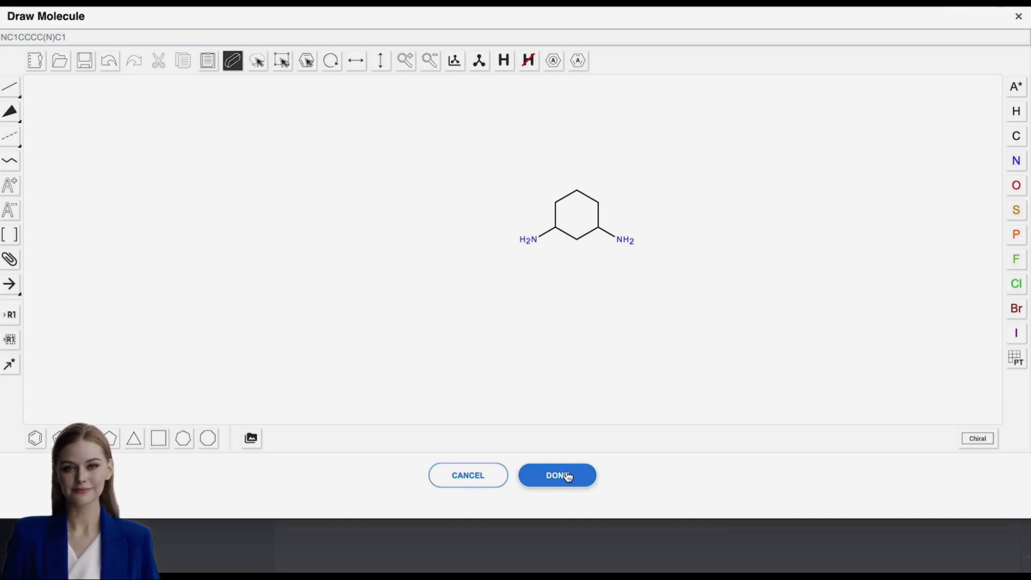
{"action": "left_click", "coordinate": [557, 475]}
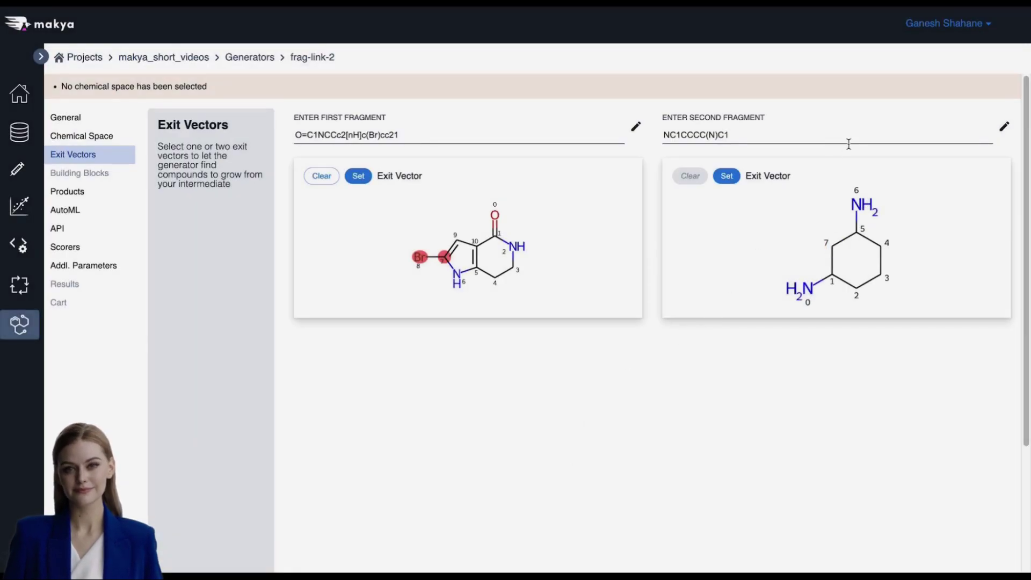
{"action": "left_click", "coordinate": [733, 178]}
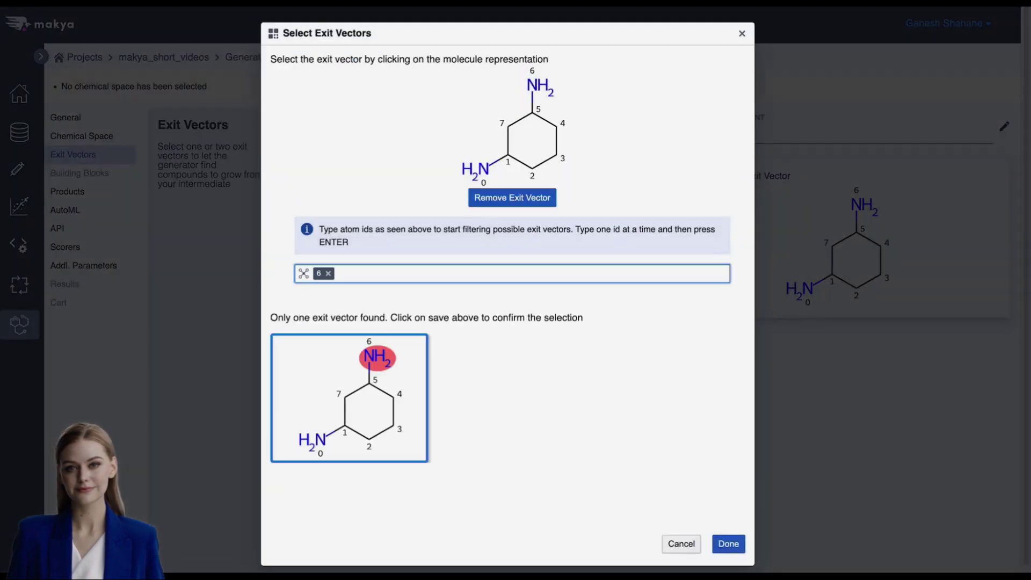
{"action": "left_click", "coordinate": [728, 543]}
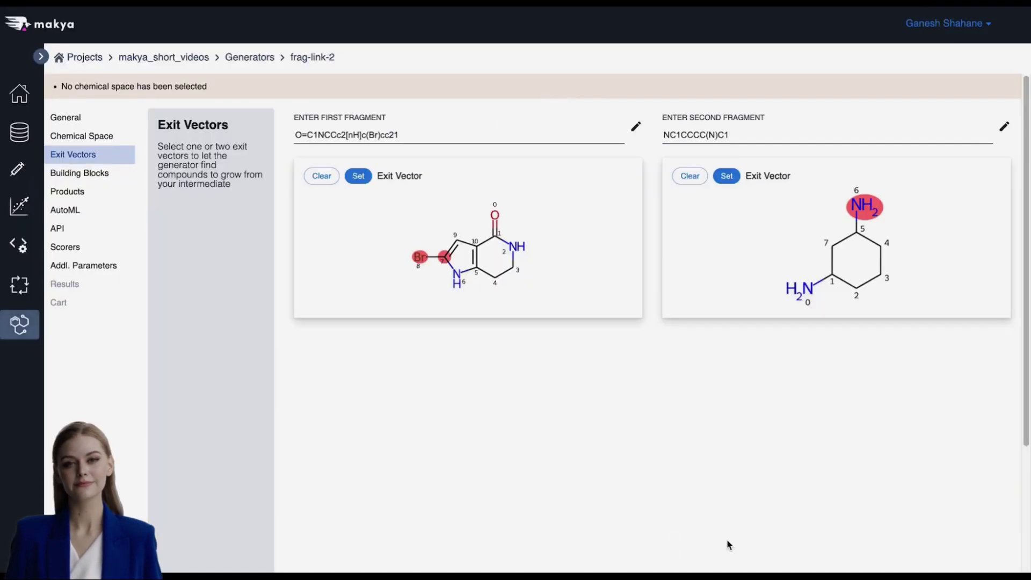
- Save both fragments and their exit vectors
{"action": "scroll", "coordinate": [693, 483], "scroll_direction": "down", "scroll_amount": 3}
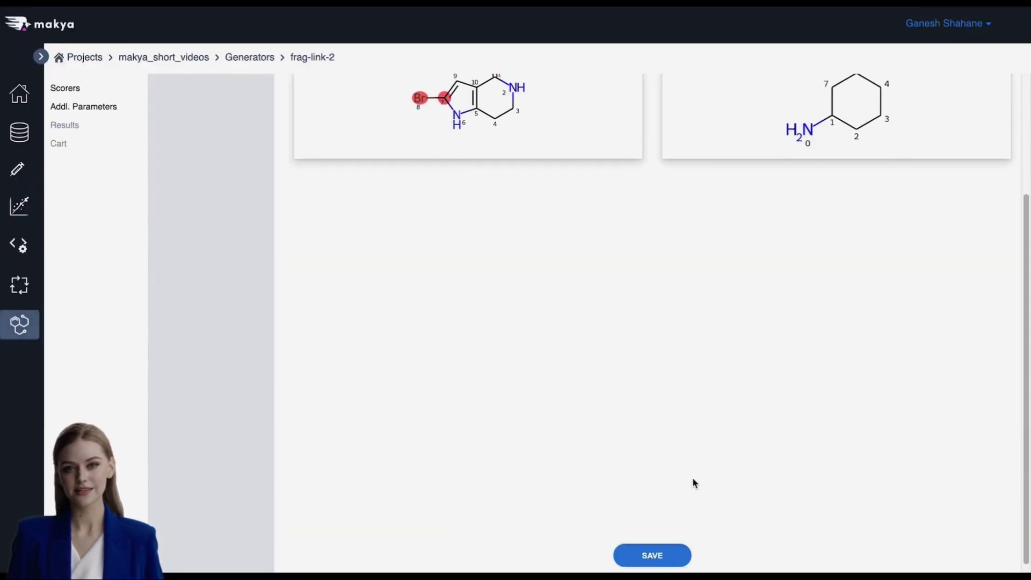
{"action": "left_click", "coordinate": [669, 555]}
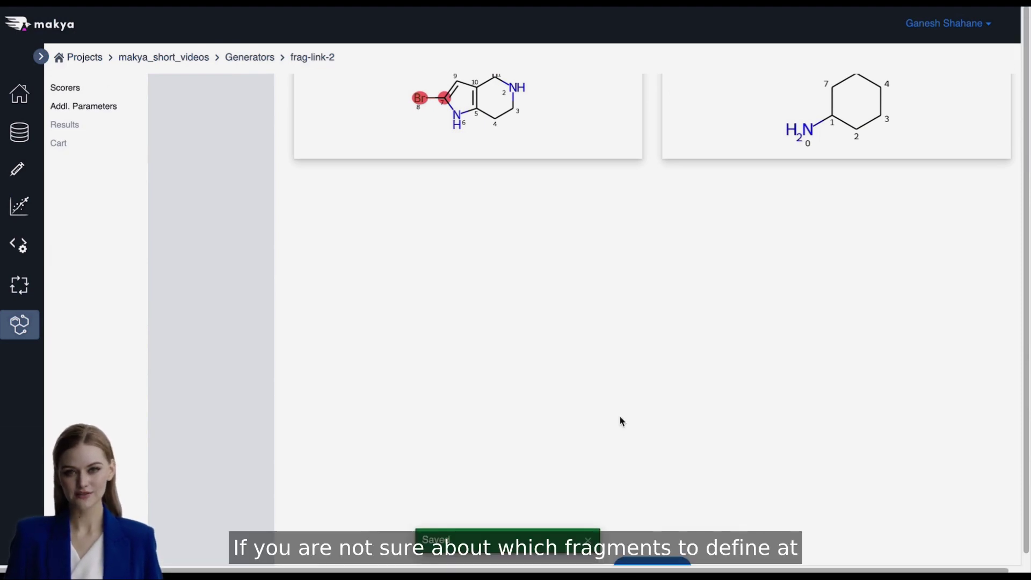
{"action": "scroll", "coordinate": [620, 414], "scroll_direction": "up", "scroll_amount": 3}
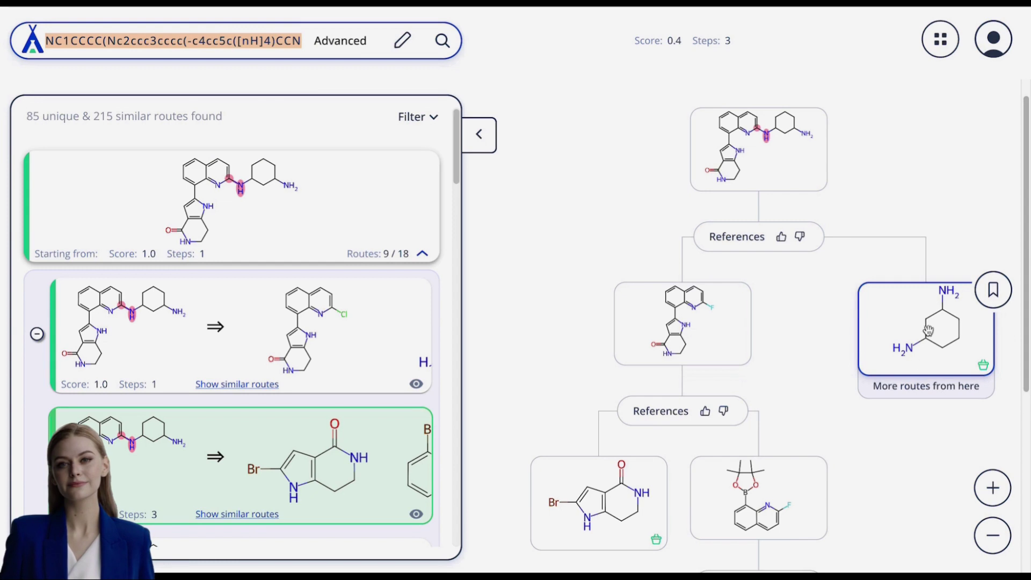
- Inspect the Spaya route tree's bromo-pyrrolopyridinone and cyclohexane diamine building blocks
{"action": "mouse_move", "coordinate": [651, 494]}
{"action": "scroll", "coordinate": [651, 494], "scroll_direction": "down", "scroll_amount": 1}
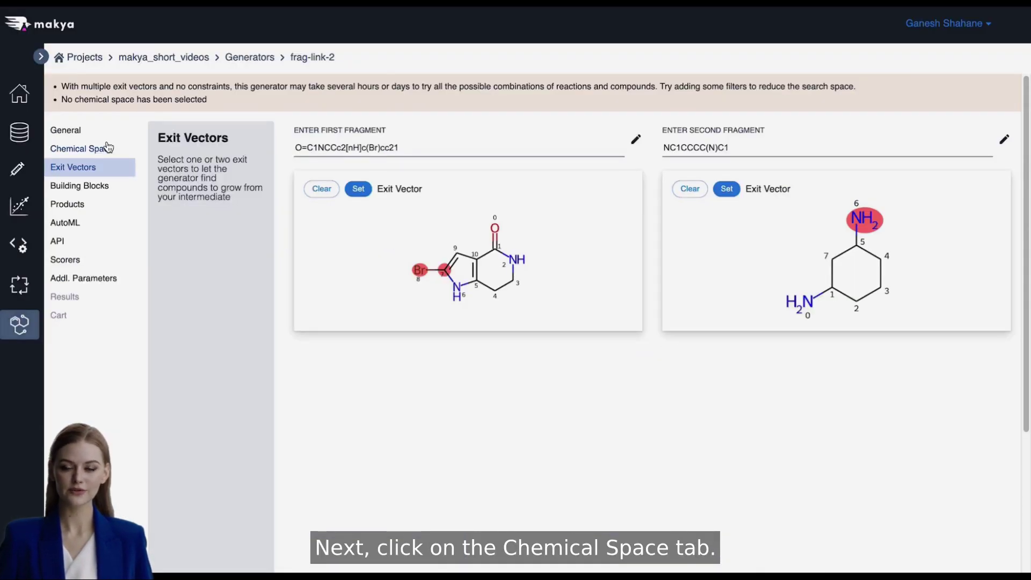
- Save the PATENT_BUSTING_PIM1_inhib_one+series_pIC50 dataset (116 molecules) as the chemical space
{"action": "left_click", "coordinate": [106, 150]}
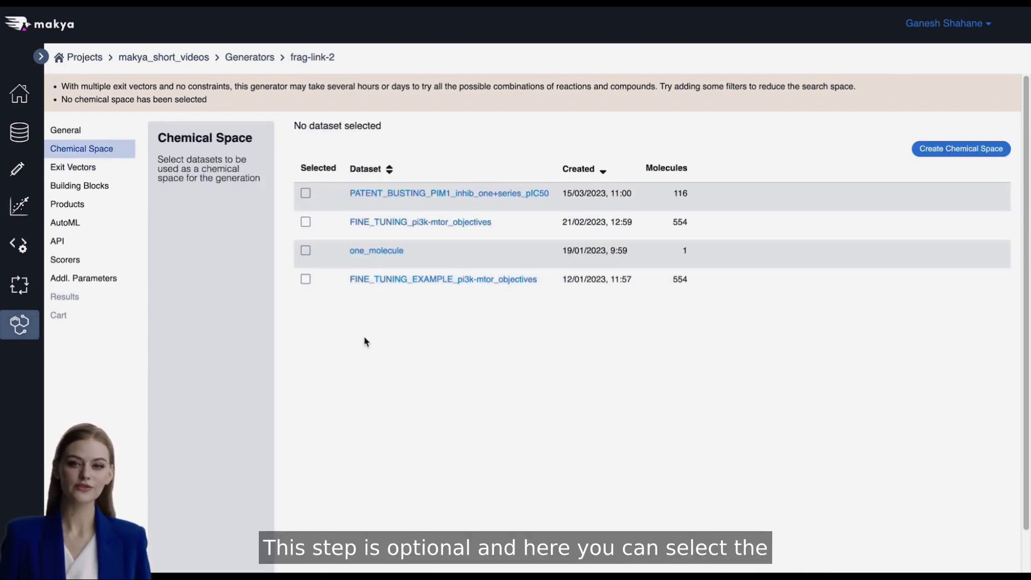
{"action": "left_click", "coordinate": [305, 193]}
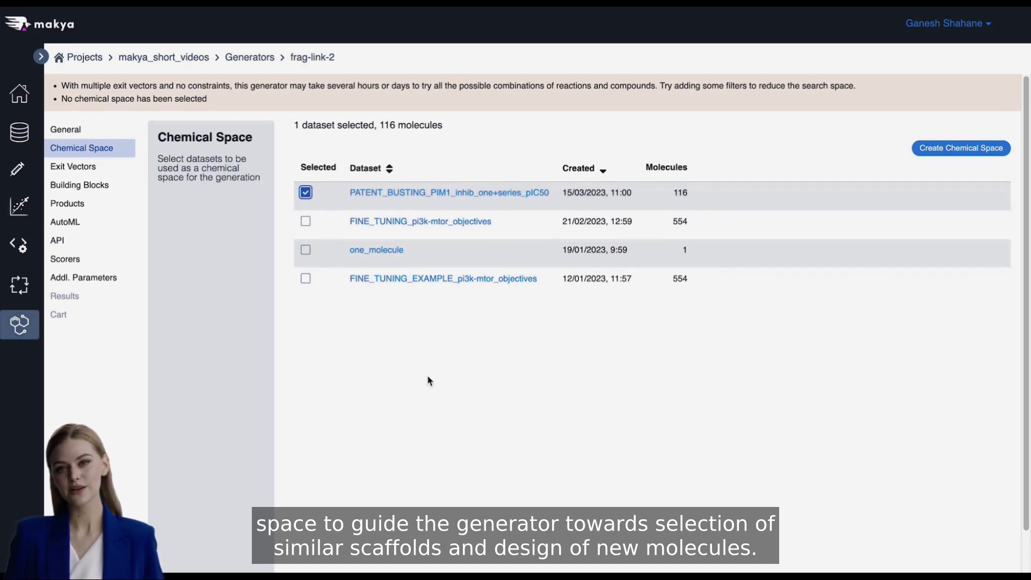
{"action": "scroll", "coordinate": [428, 380], "scroll_direction": "down", "scroll_amount": 1}
{"action": "left_click", "coordinate": [676, 546]}
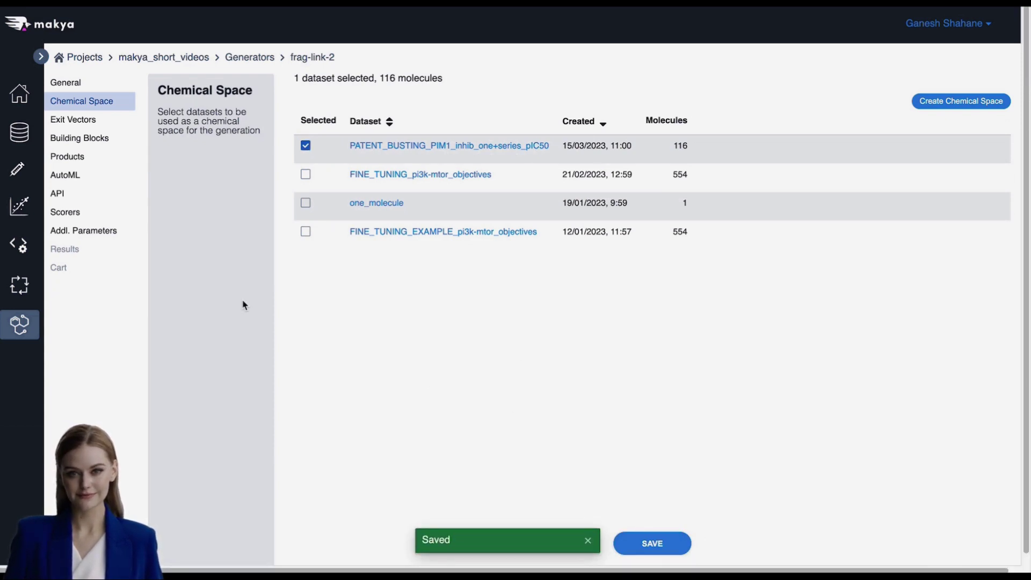
- Select and save the ro5 scorer for frag-link-2, then view its AutoML settings
{"action": "left_click", "coordinate": [77, 214]}
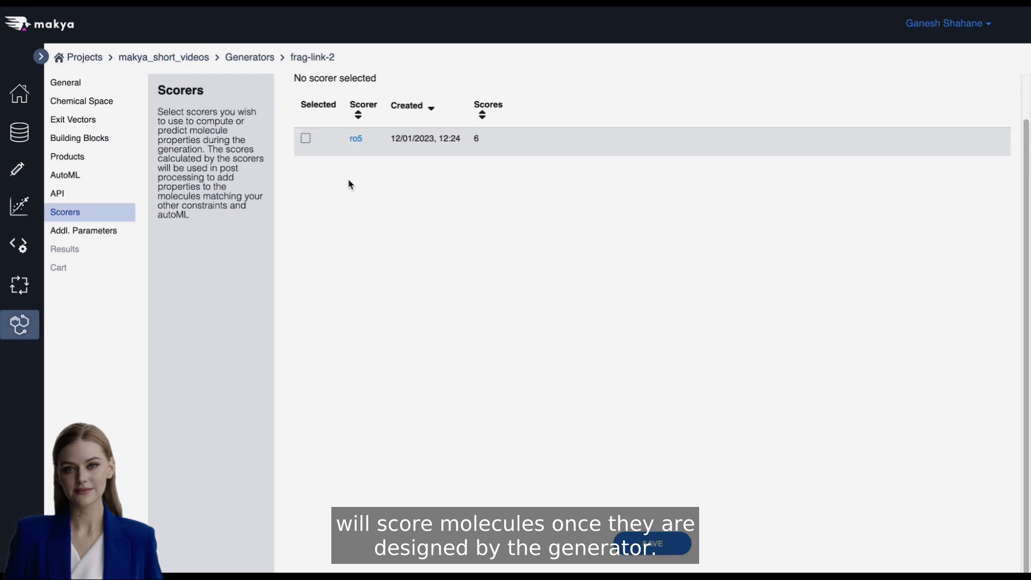
{"action": "left_click", "coordinate": [305, 139]}
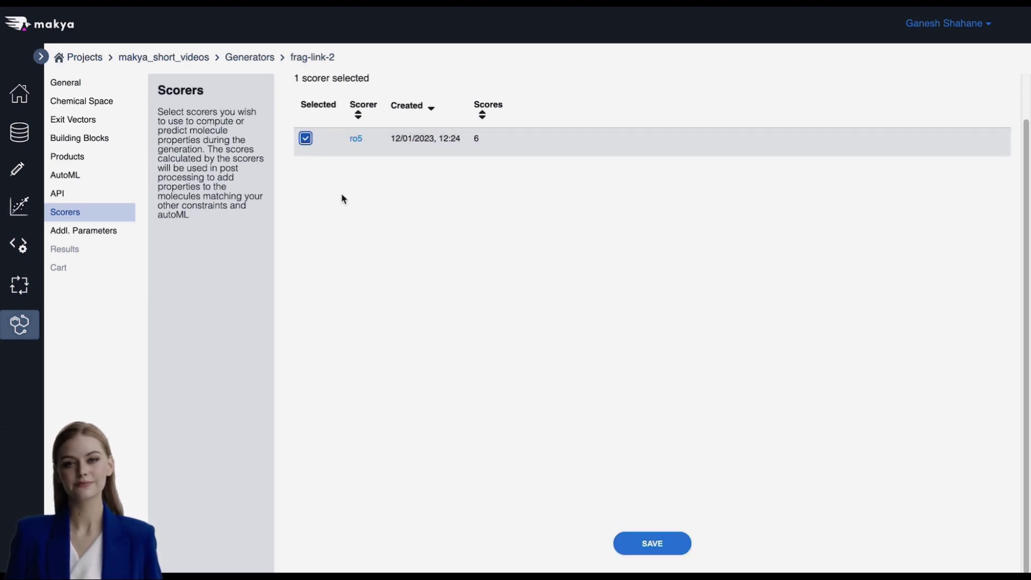
{"action": "left_click", "coordinate": [624, 542]}
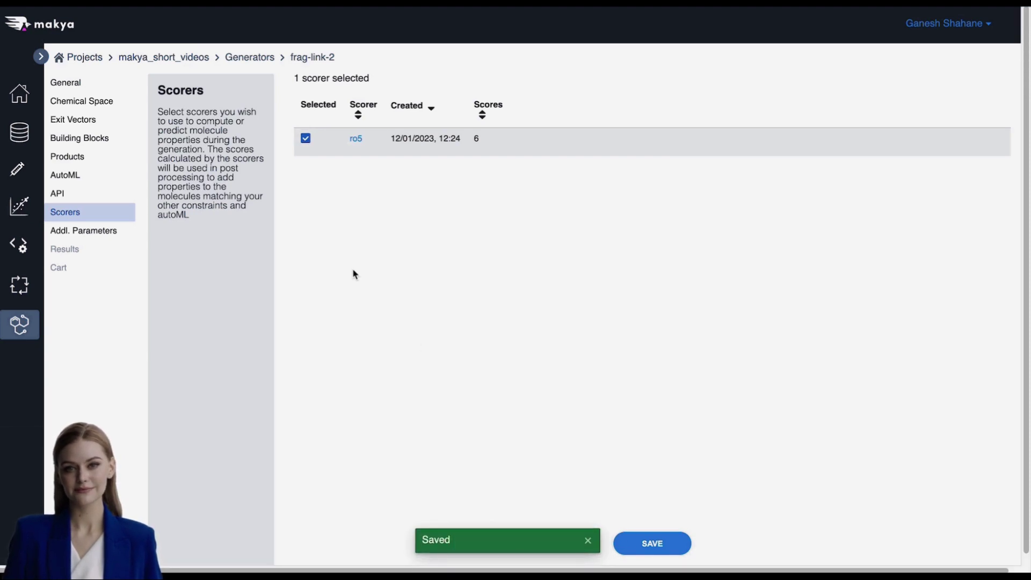
{"action": "left_click", "coordinate": [71, 178]}
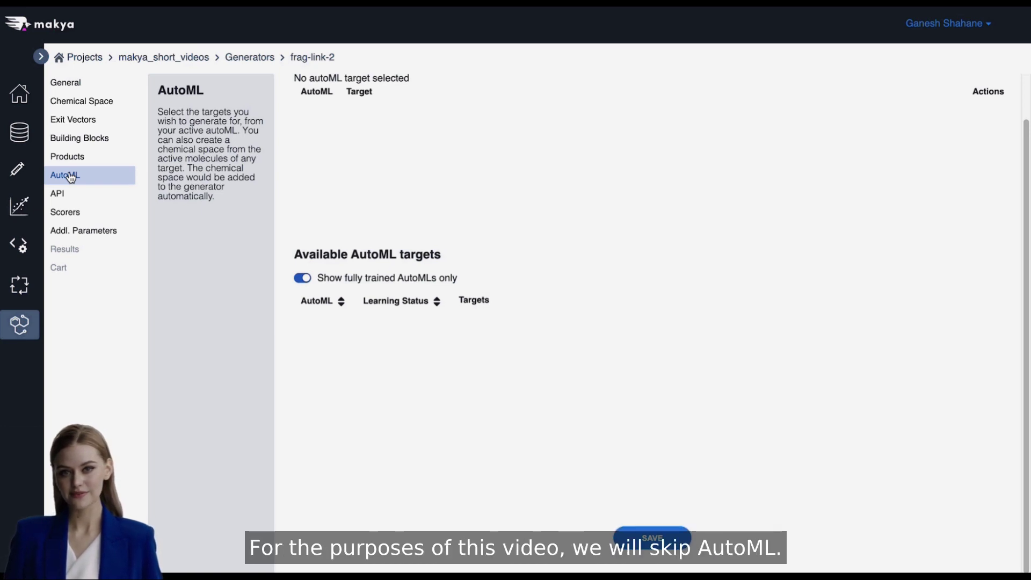
- Skip AutoML and return to the Generators list
{"action": "left_click", "coordinate": [28, 323]}
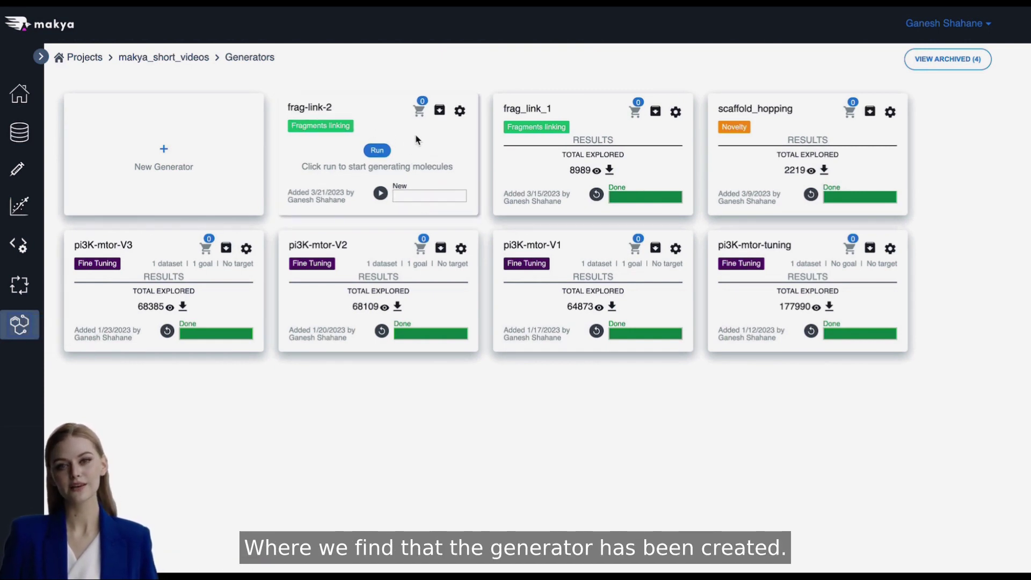
- Run the frag-link-2 generator
{"action": "left_click", "coordinate": [381, 151]}
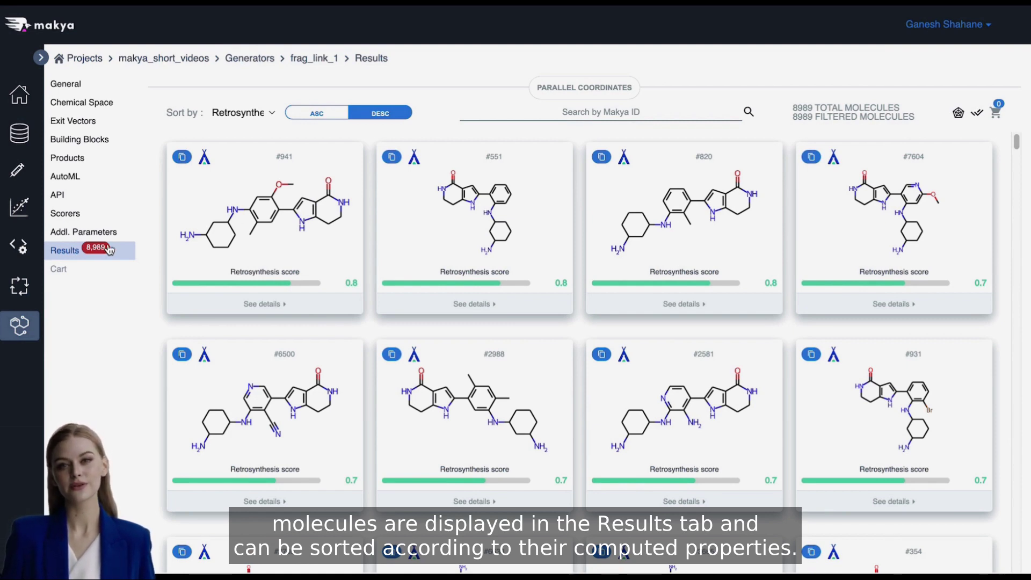
- Keep the results sorted by Retrosynthesis score and show the parallel-coordinates property chart
{"action": "left_click", "coordinate": [263, 113]}
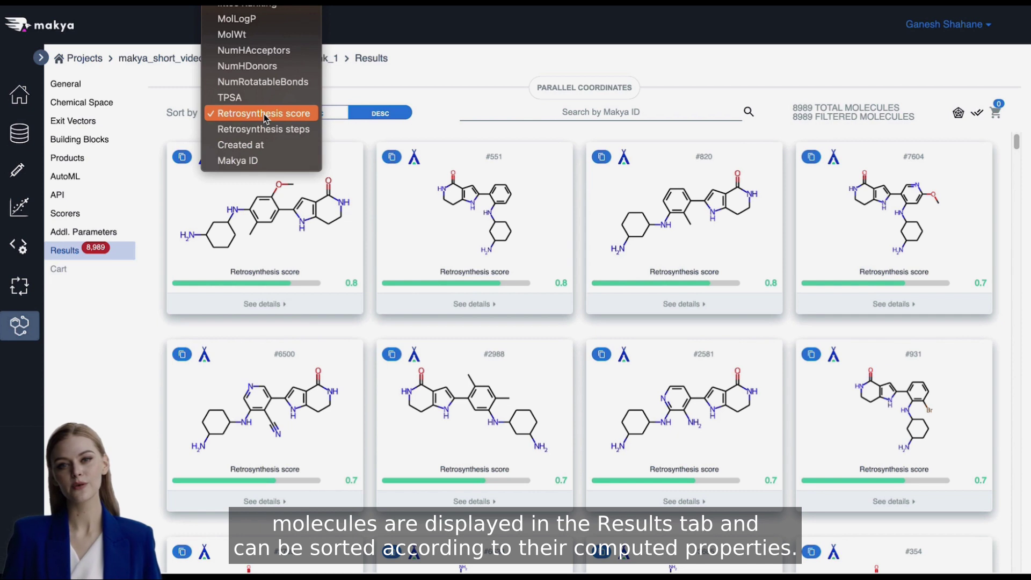
{"action": "left_click", "coordinate": [263, 114]}
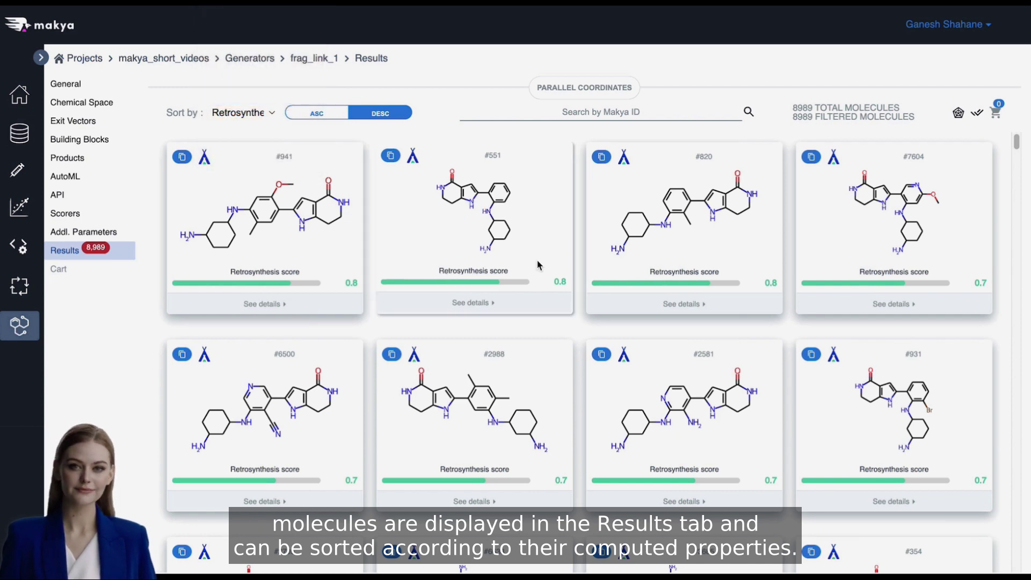
{"action": "scroll", "coordinate": [538, 265], "scroll_direction": "down", "scroll_amount": 1}
{"action": "scroll", "coordinate": [538, 265], "scroll_direction": "down", "scroll_amount": 5}
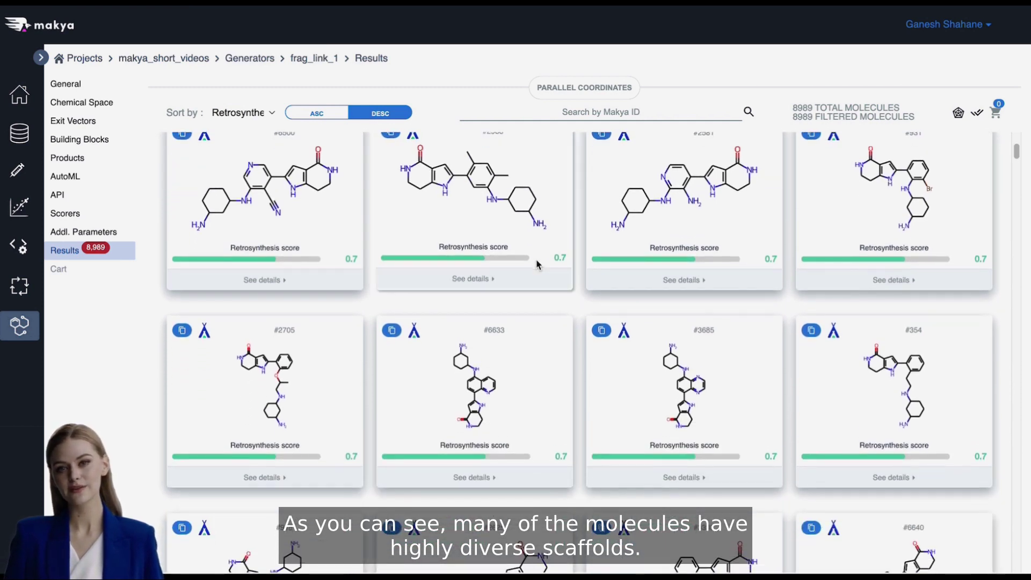
{"action": "scroll", "coordinate": [538, 265], "scroll_direction": "up", "scroll_amount": 1}
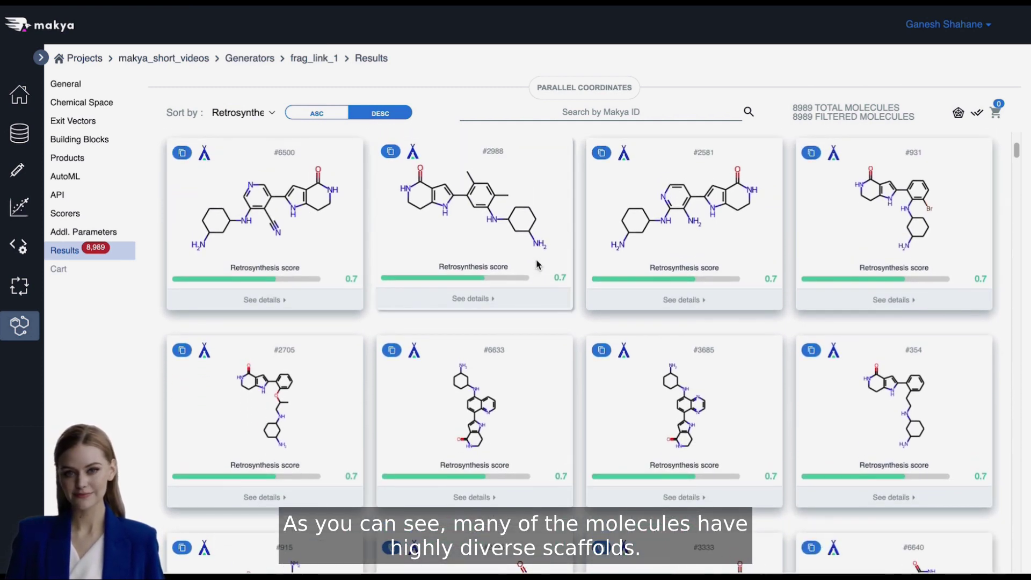
{"action": "scroll", "coordinate": [537, 265], "scroll_direction": "up", "scroll_amount": 5}
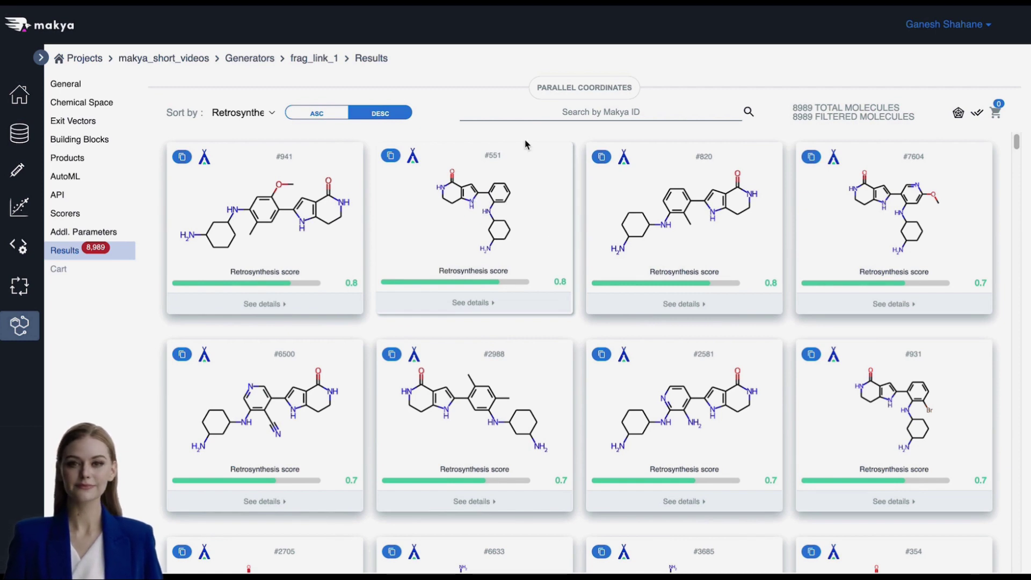
{"action": "left_click", "coordinate": [553, 88]}
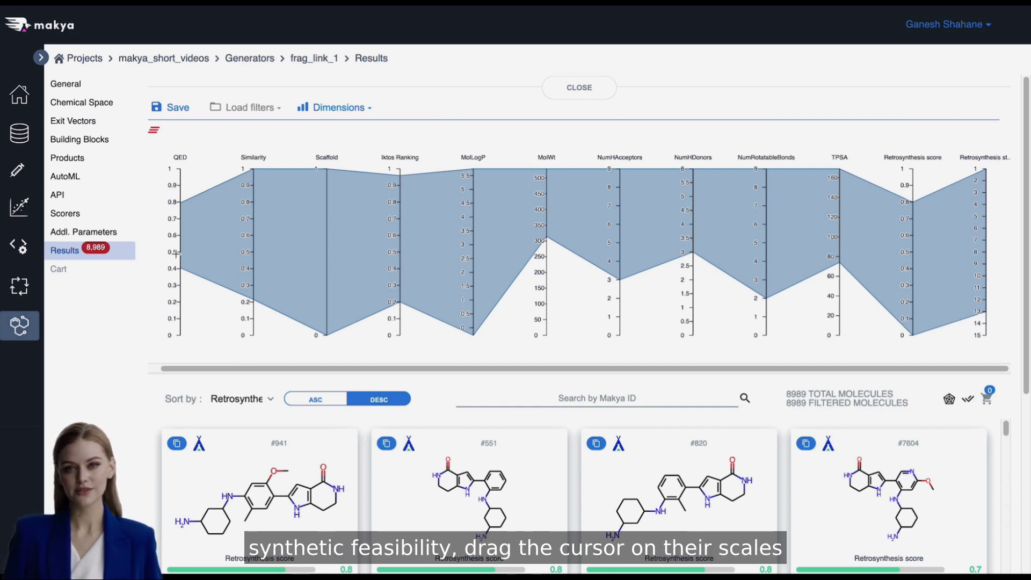
- Filter QED to 0.5–1 and Retrosynthesis score to its top range, leaving 1,197 of 8,989 molecules
{"action": "left_click_drag", "start_coordinate": [176, 253], "coordinate": [177, 165]}
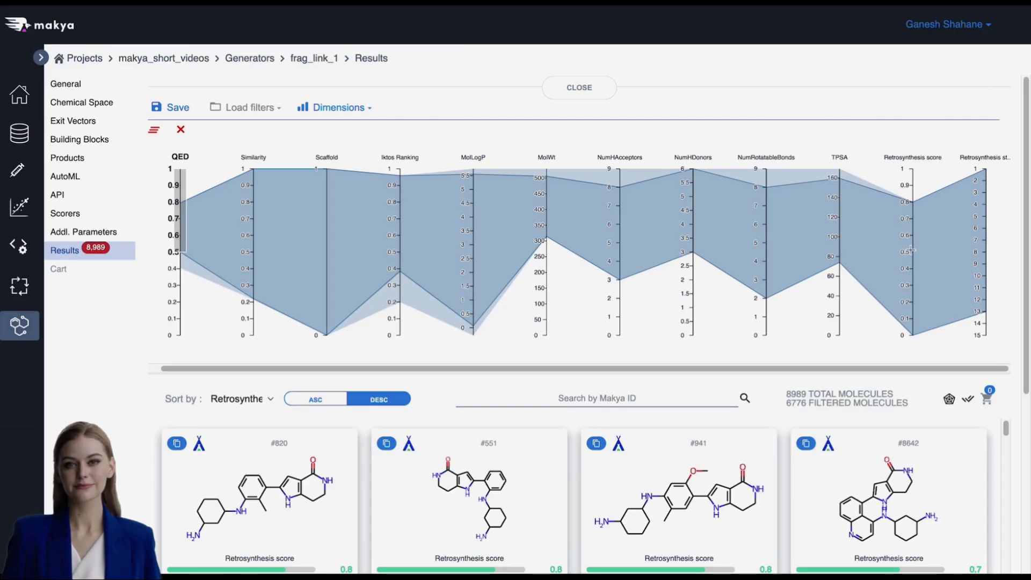
{"action": "left_click_drag", "start_coordinate": [911, 249], "coordinate": [913, 163]}
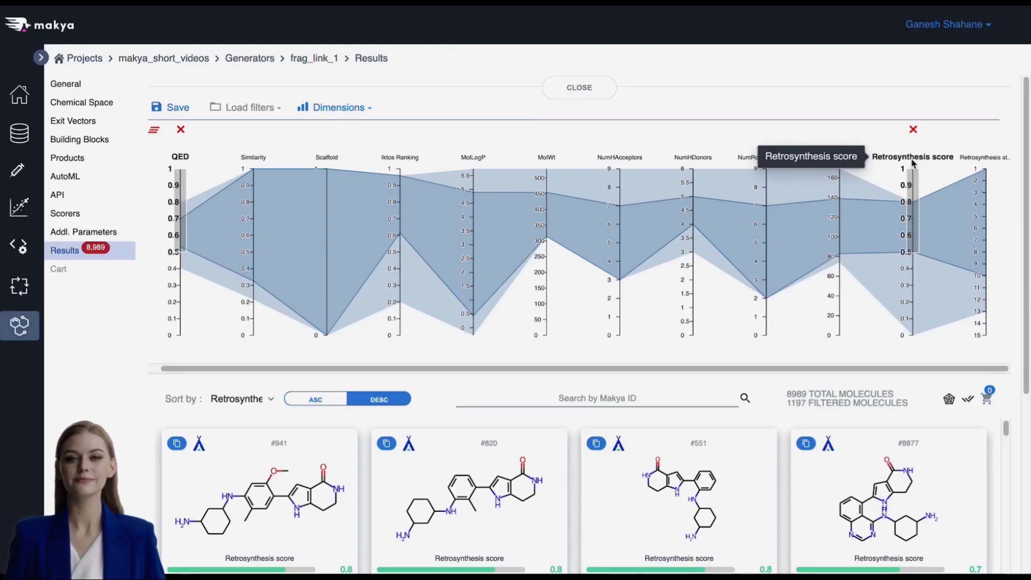
{"action": "scroll", "coordinate": [601, 480], "scroll_direction": "down", "scroll_amount": 1}
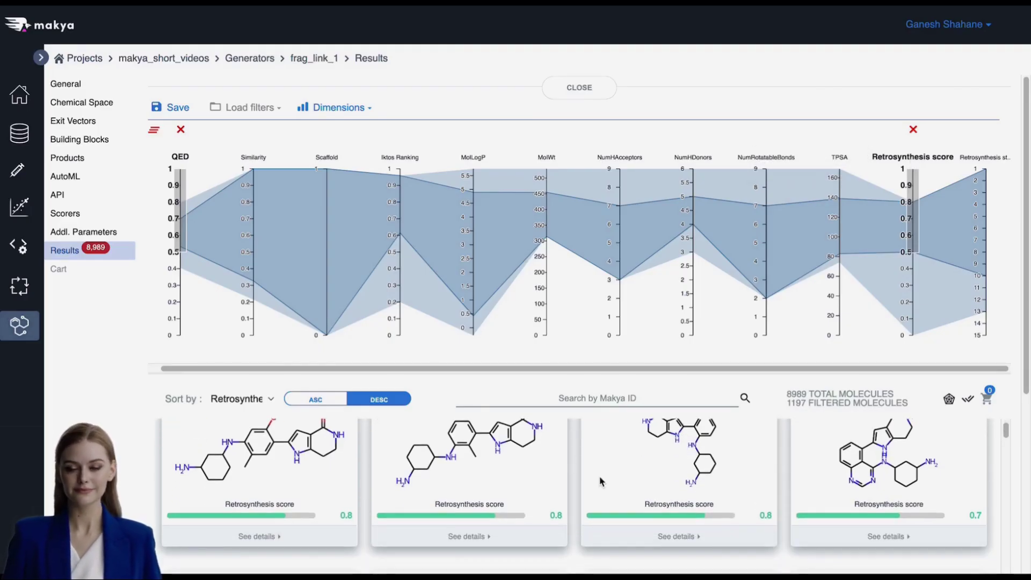
{"action": "scroll", "coordinate": [600, 393], "scroll_direction": "down", "scroll_amount": 4}
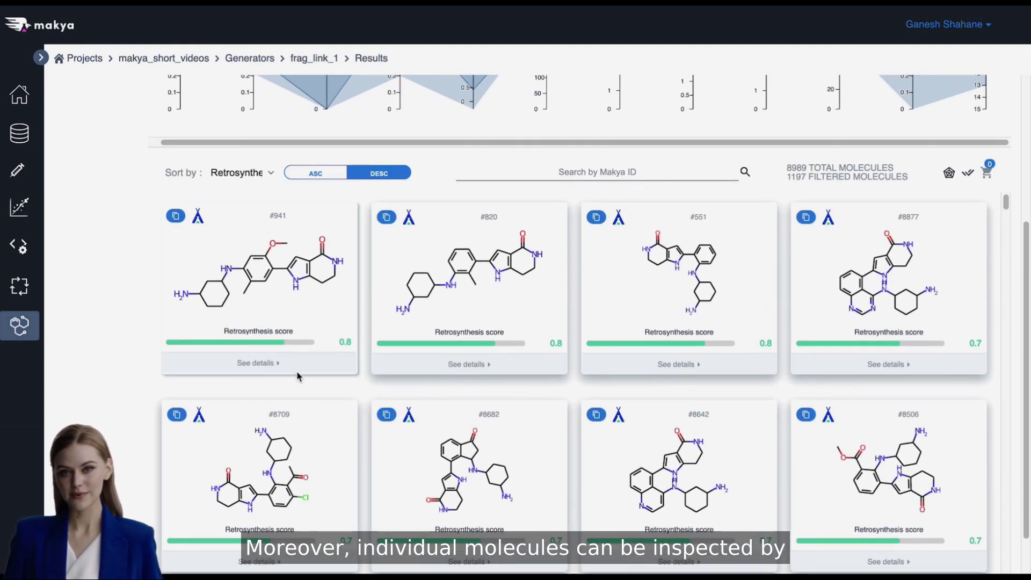
{"action": "left_click", "coordinate": [257, 363]}
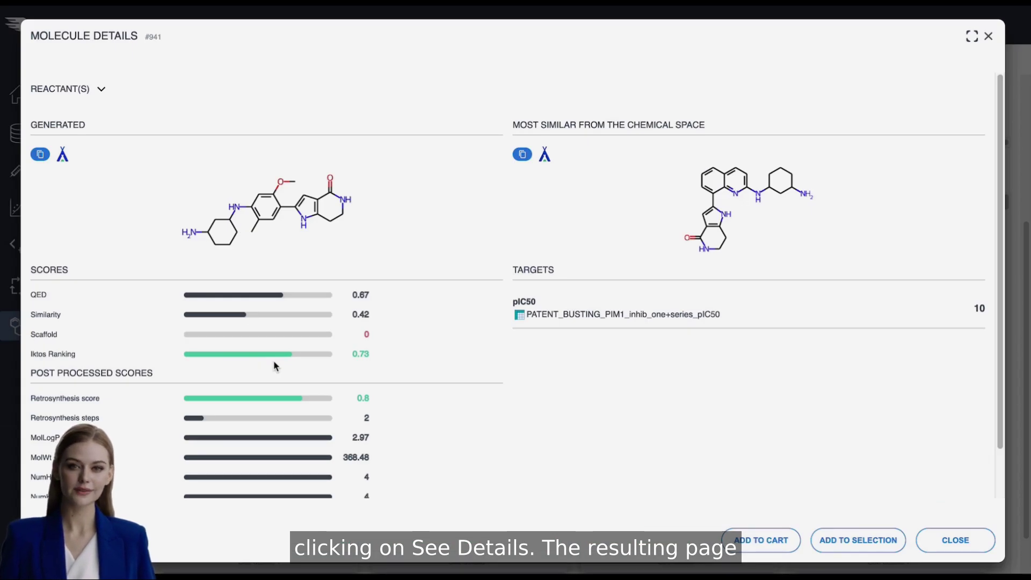
{"action": "left_click", "coordinate": [106, 92]}
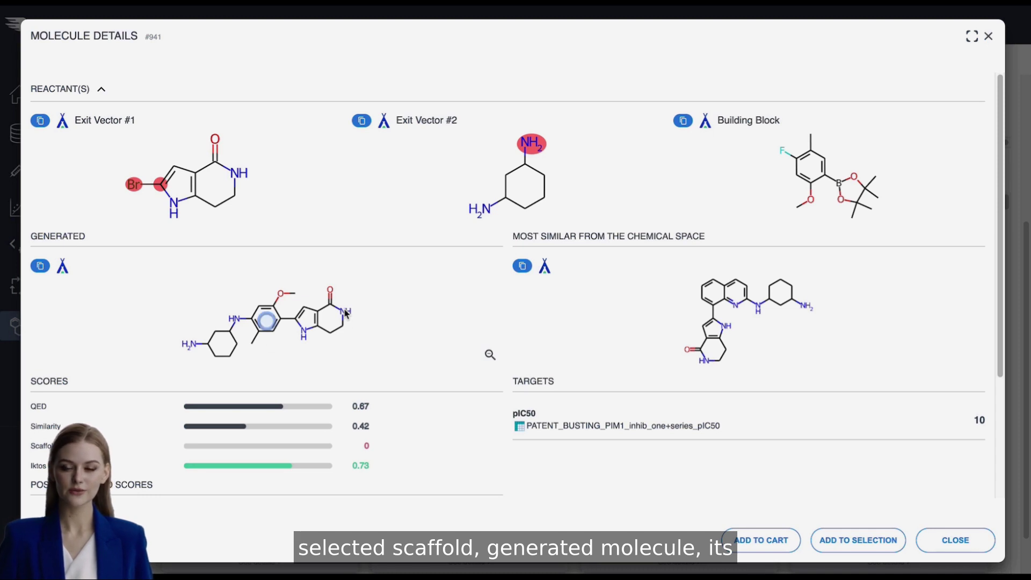
{"action": "scroll", "coordinate": [259, 469], "scroll_direction": "down", "scroll_amount": 2}
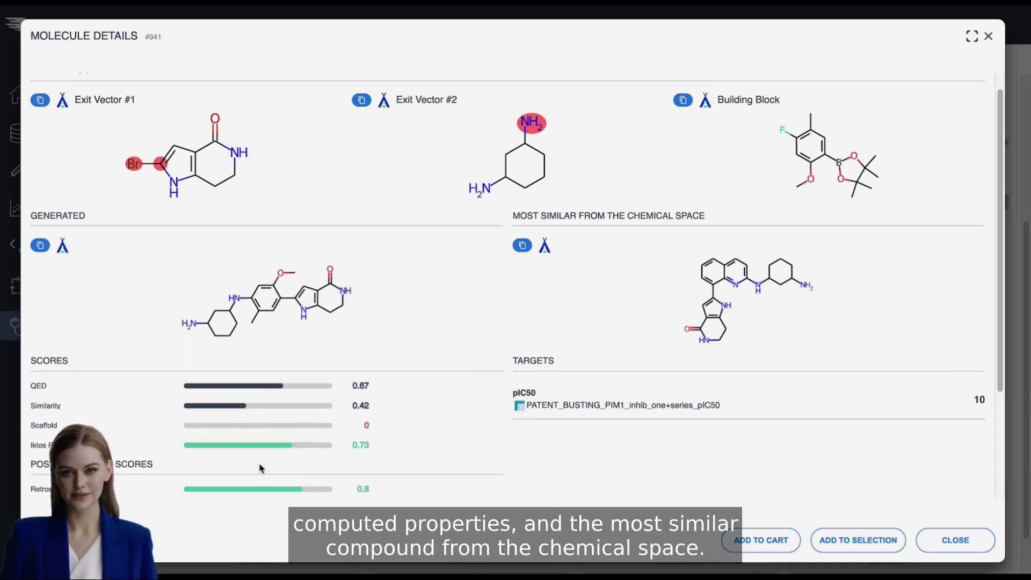
{"action": "scroll", "coordinate": [259, 468], "scroll_direction": "down", "scroll_amount": 3}
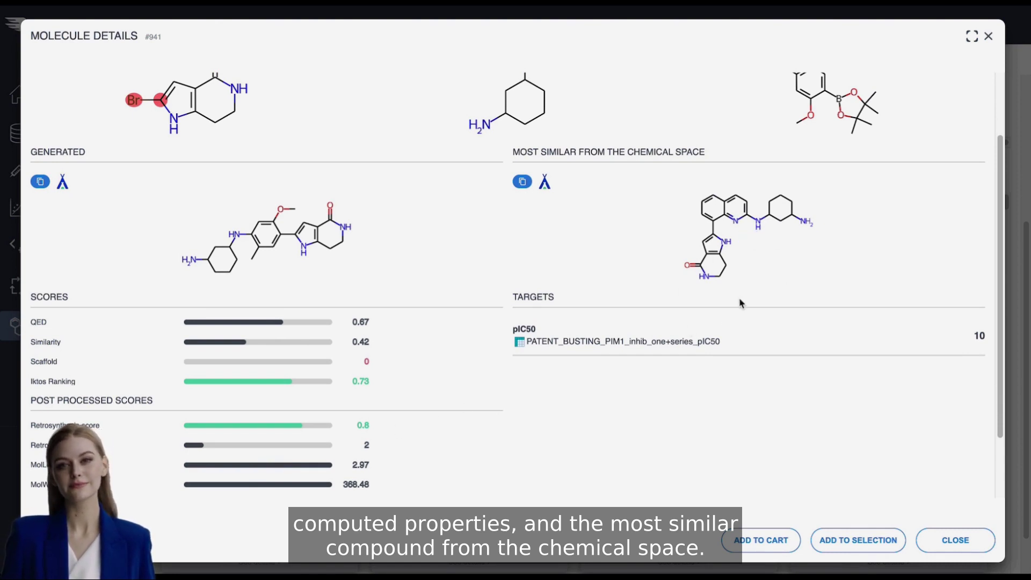
{"action": "left_click", "coordinate": [988, 37]}
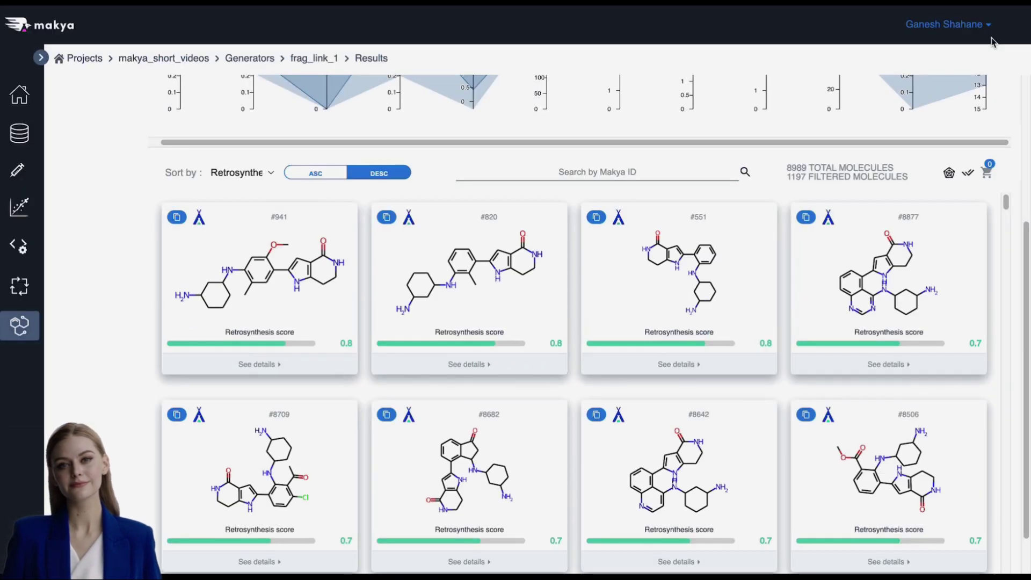